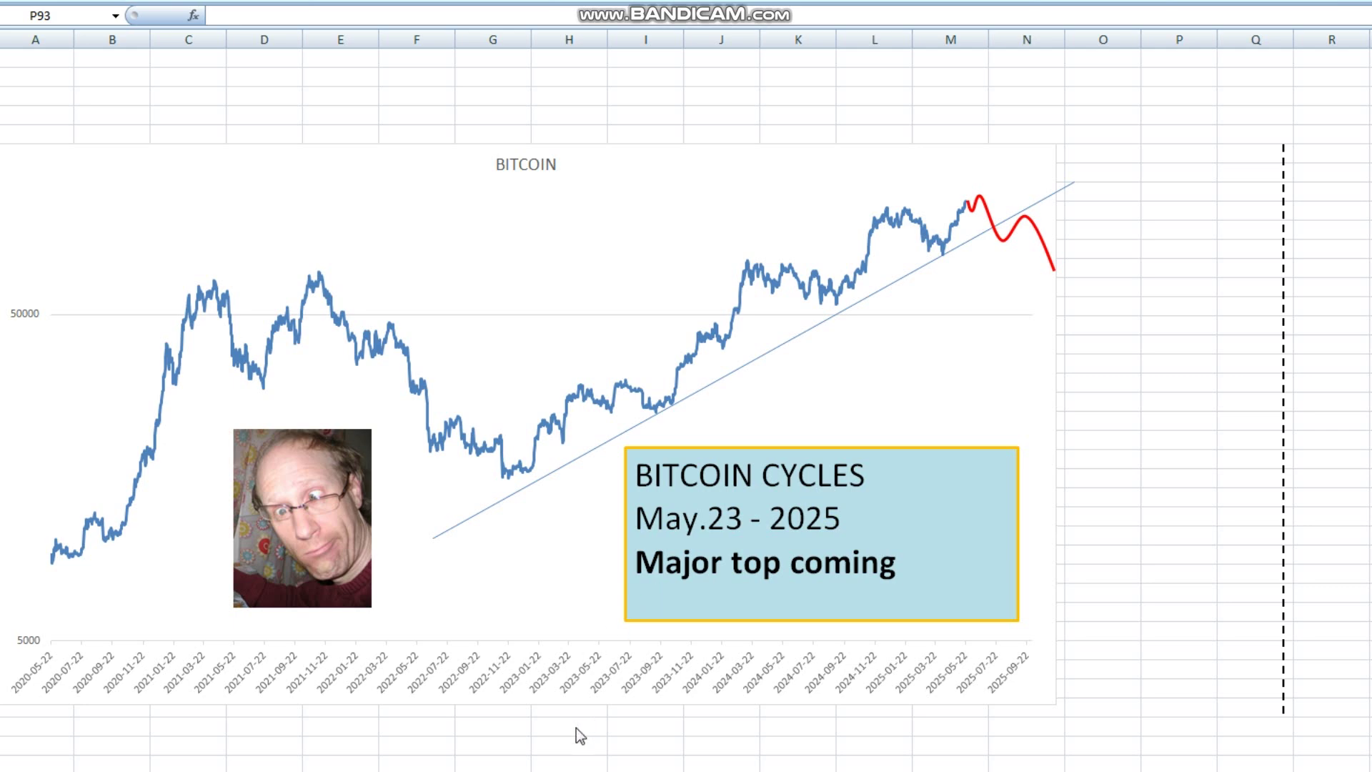
Switch to the BTC workbook window showing the 2025 chart with diamonds and arrows
mouse_move(528, 770)
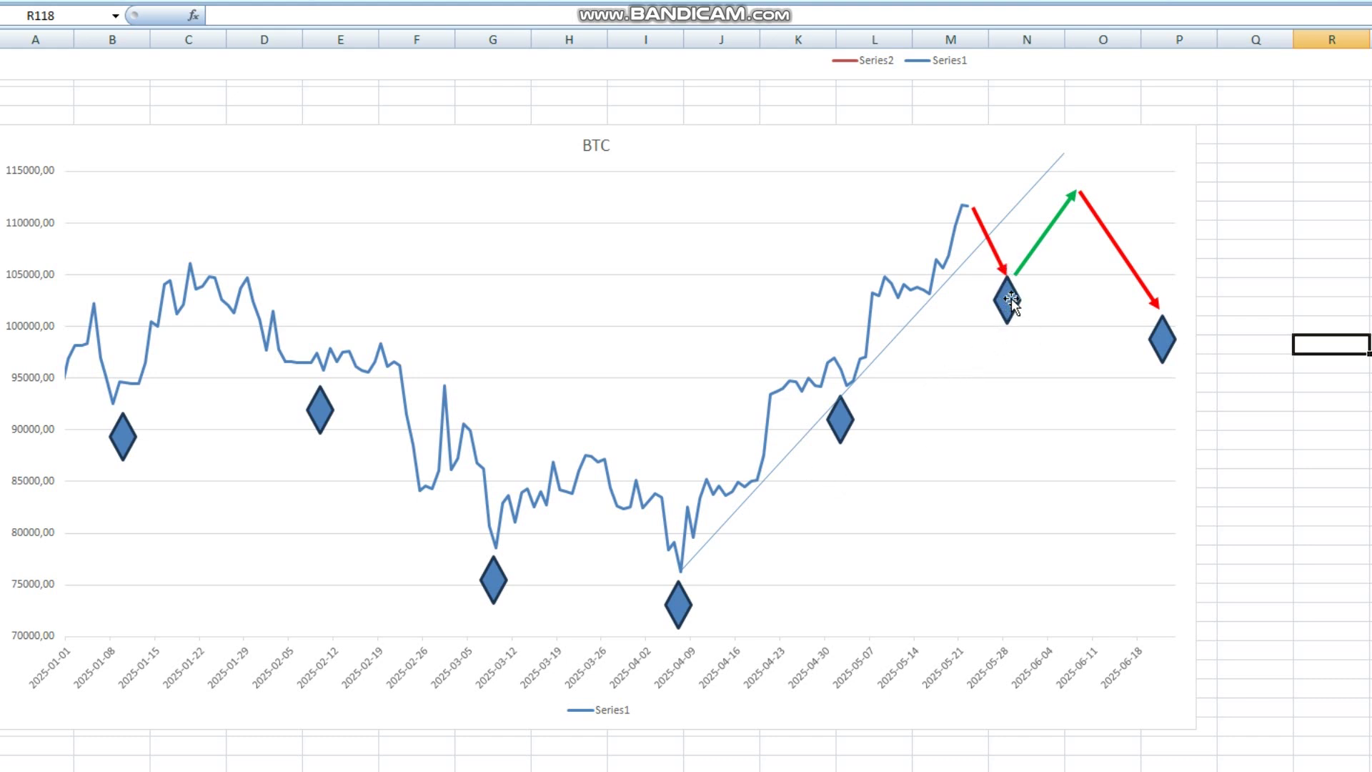
Start the red arrow at the price top and place the green arrow between the diamonds
mouse_move(996, 252)
mouse_down()
mouse_move(1009, 247)
mouse_move(995, 255)
mouse_up()
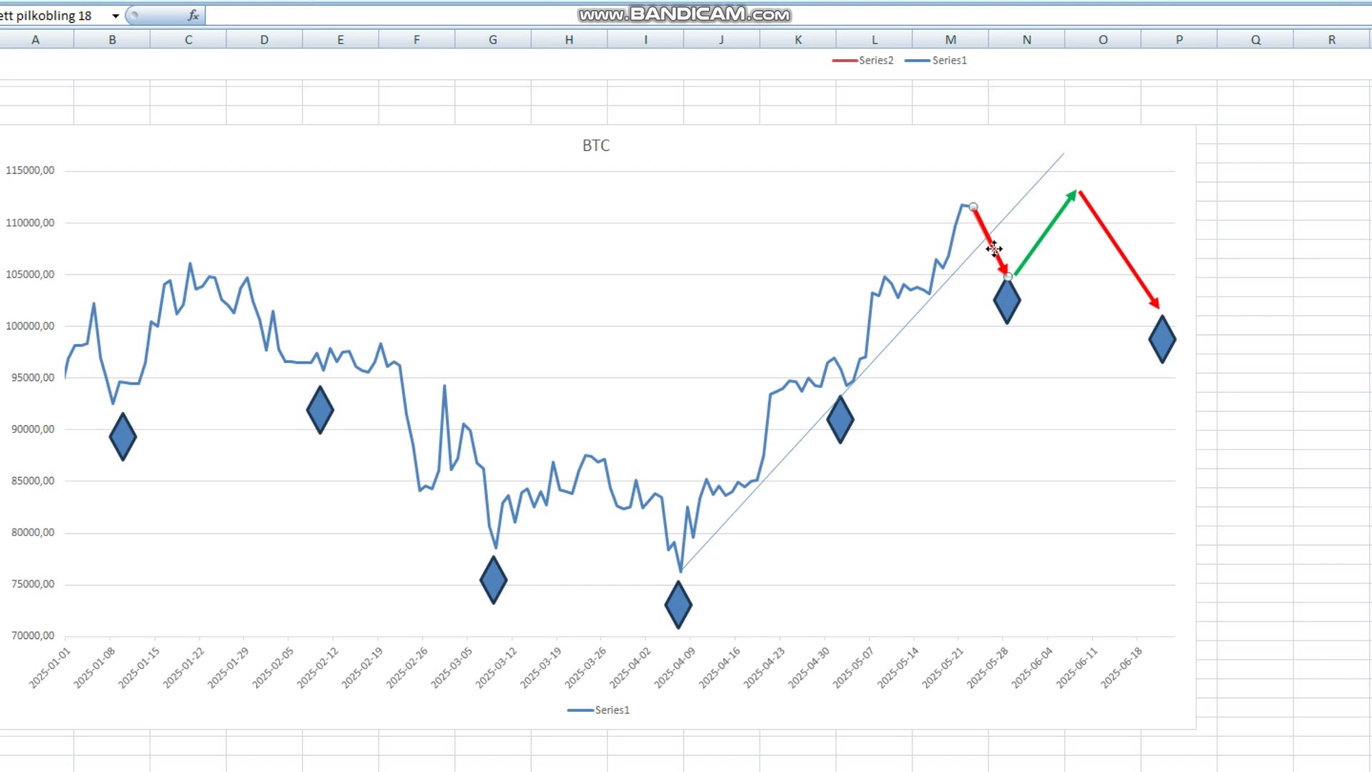
drag(994, 248, 992, 250)
drag(1042, 245, 1109, 244)
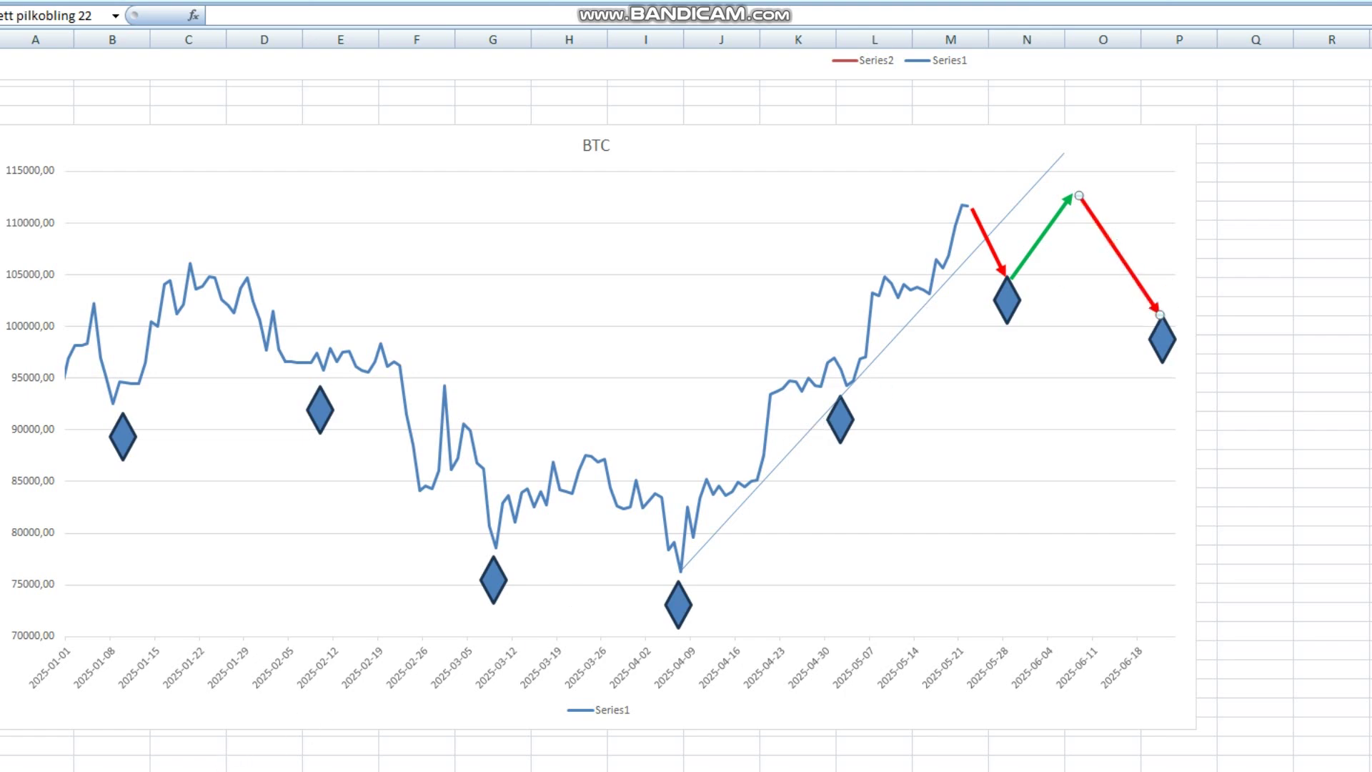
On the CBBTCUSD chart, nudge the 2021, 2022 and 2023 light-blue diamonds slightly up
key(ctrl+Page_Down)
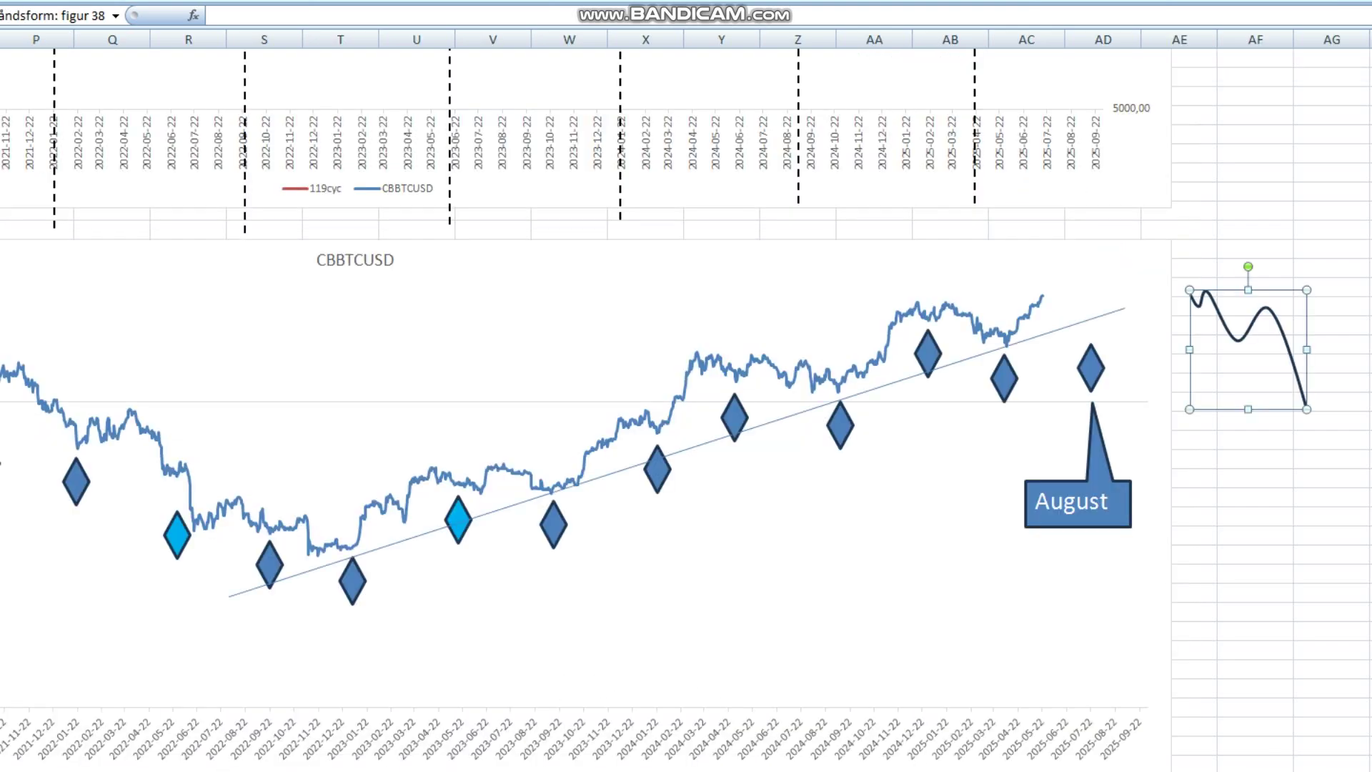
scroll(865, 765, left, 8)
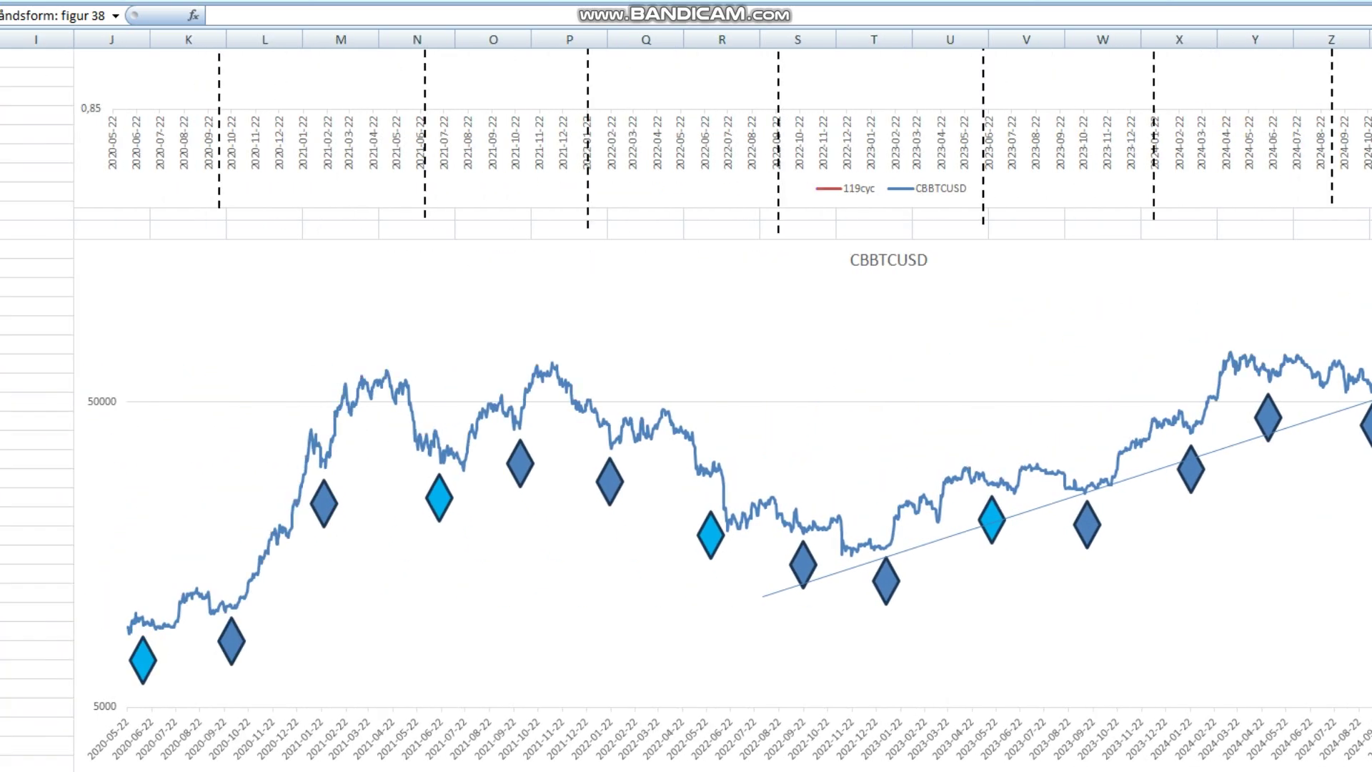
scroll(865, 764, right, 3)
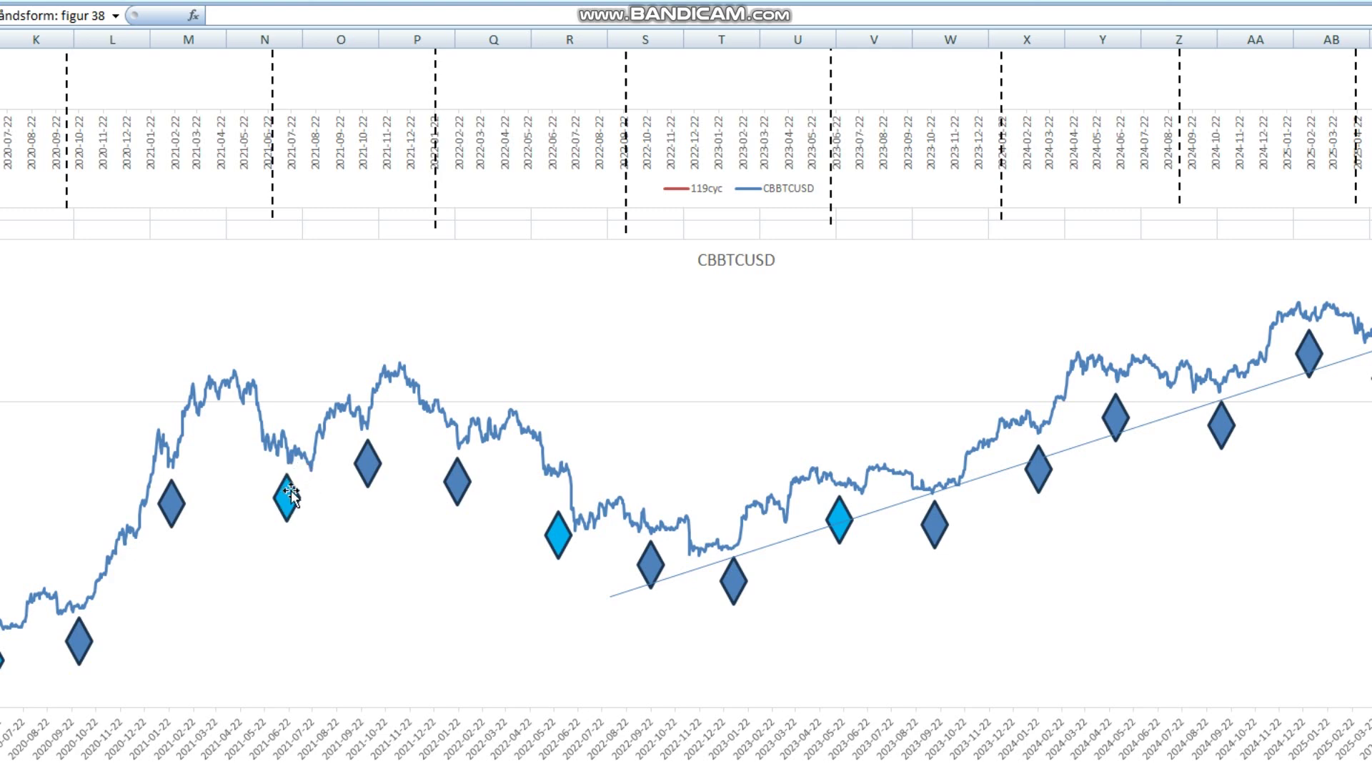
drag(566, 522, 558, 488)
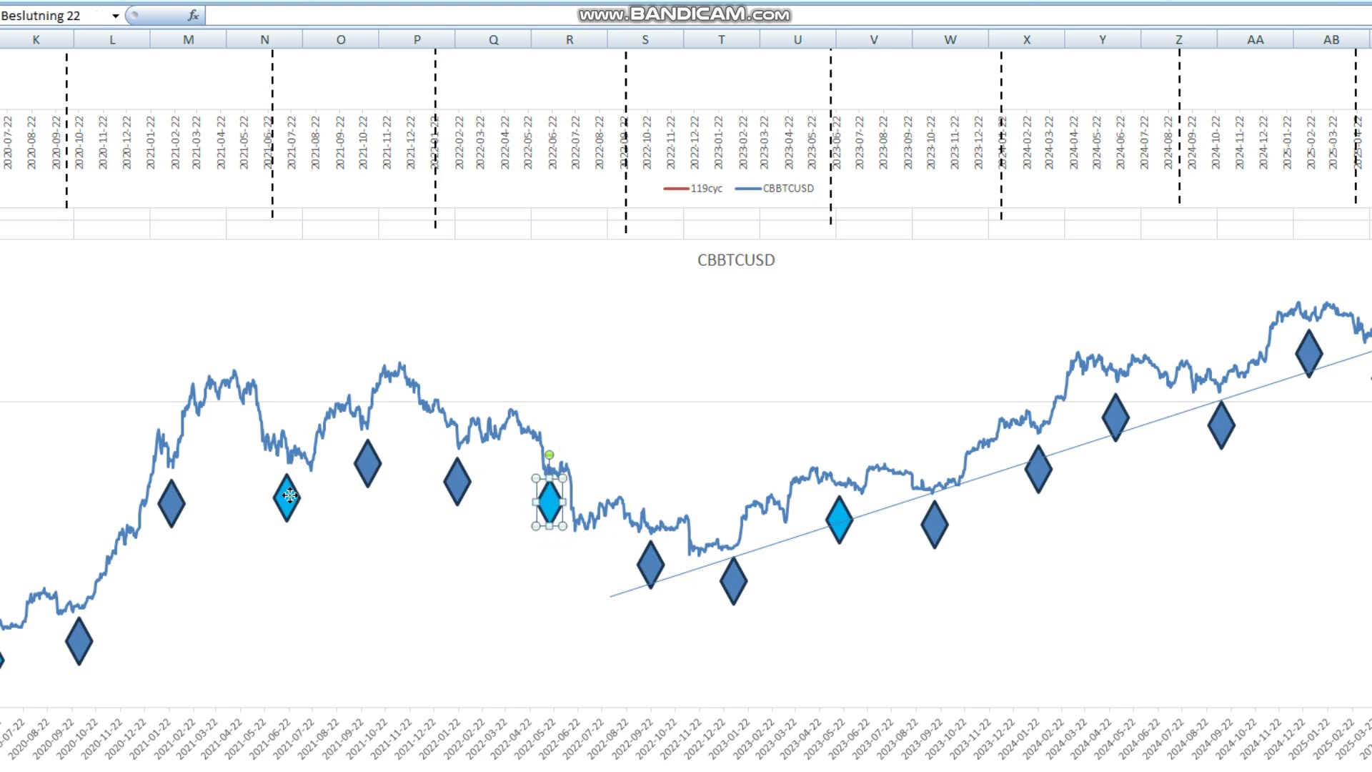
drag(287, 500, 286, 493)
drag(838, 517, 836, 512)
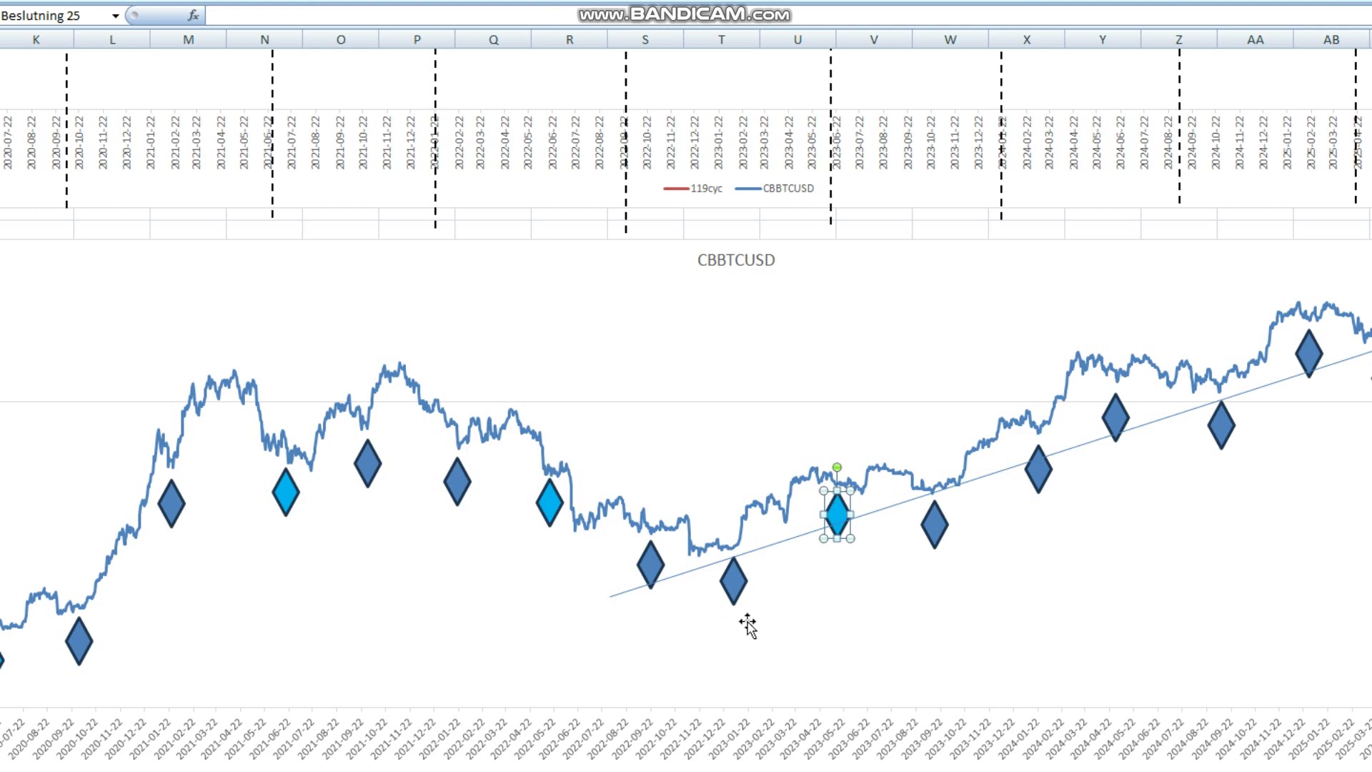
Raise the diamond above the August callout toward the rising trendline
scroll(686, 400, right, 5)
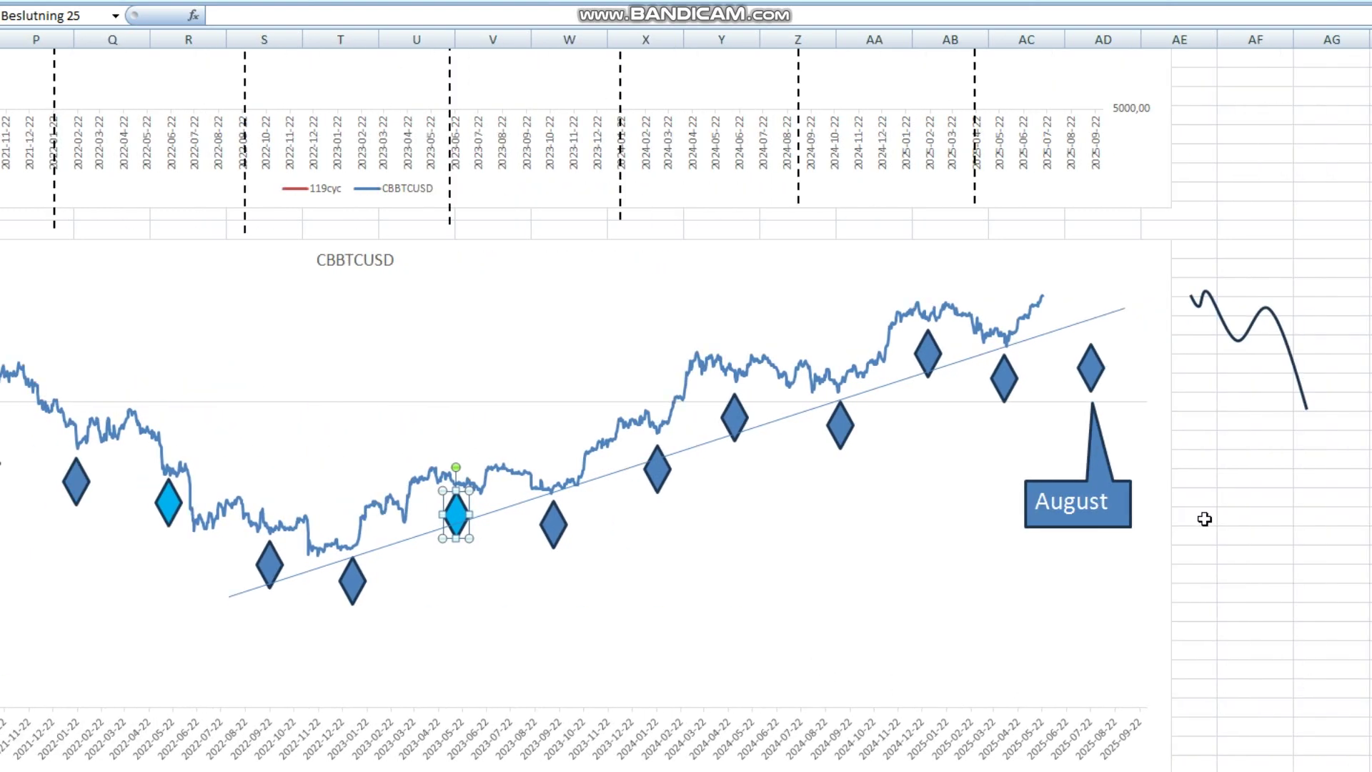
click(1092, 369)
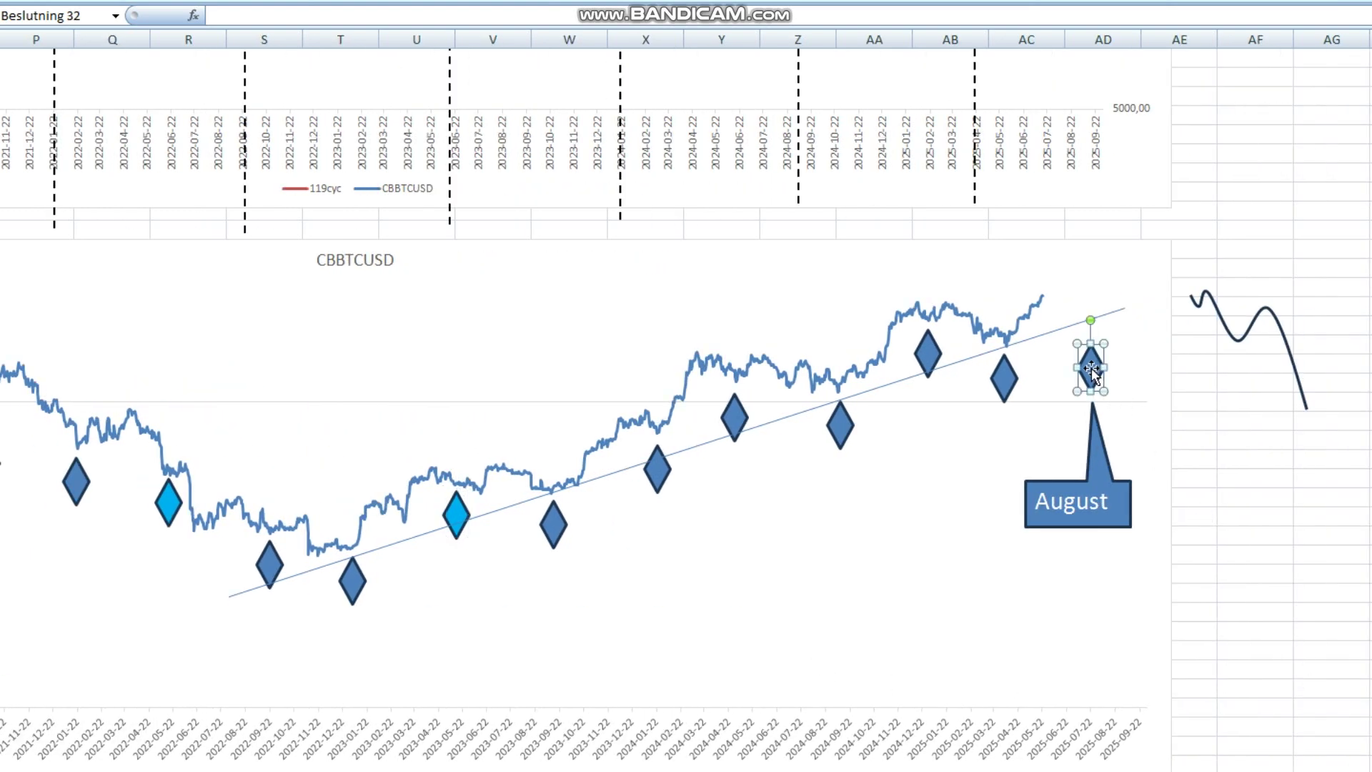
drag(1092, 363, 1092, 347)
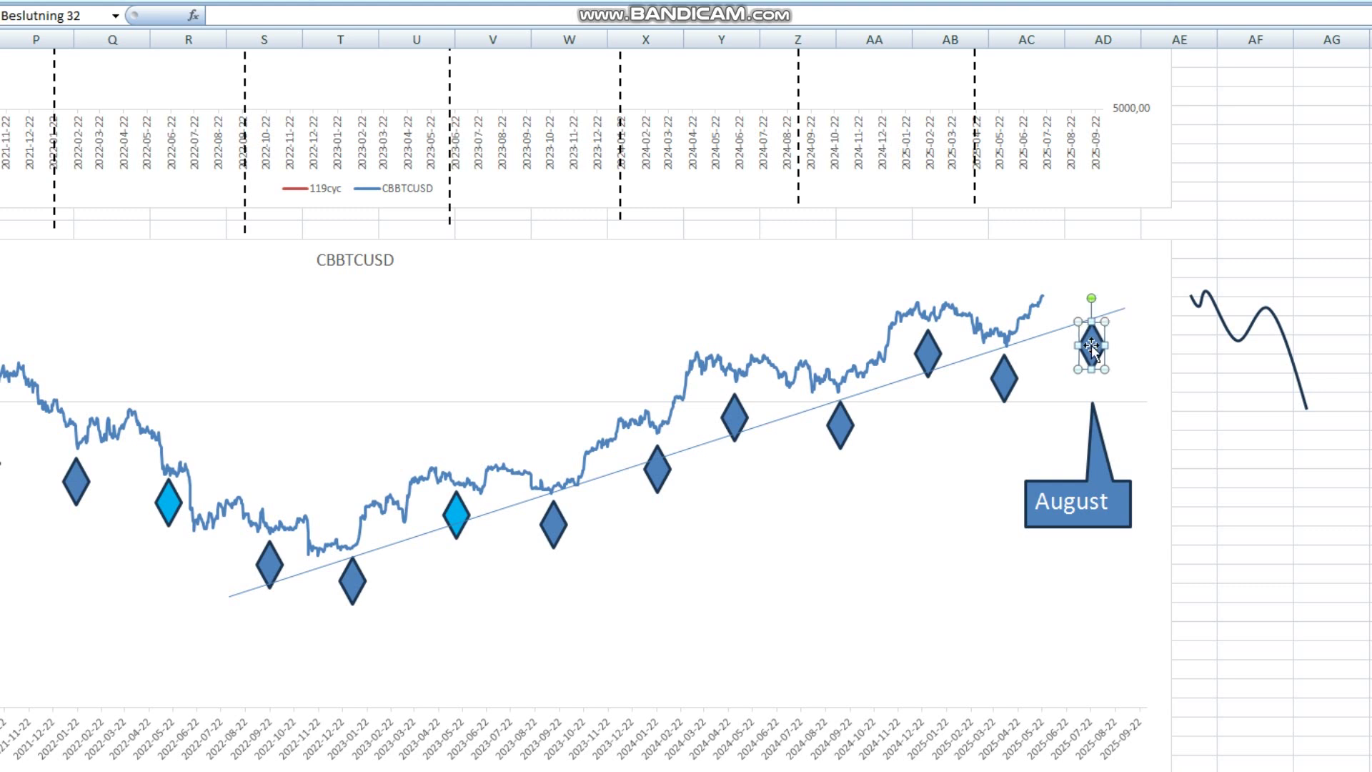
click(1256, 264)
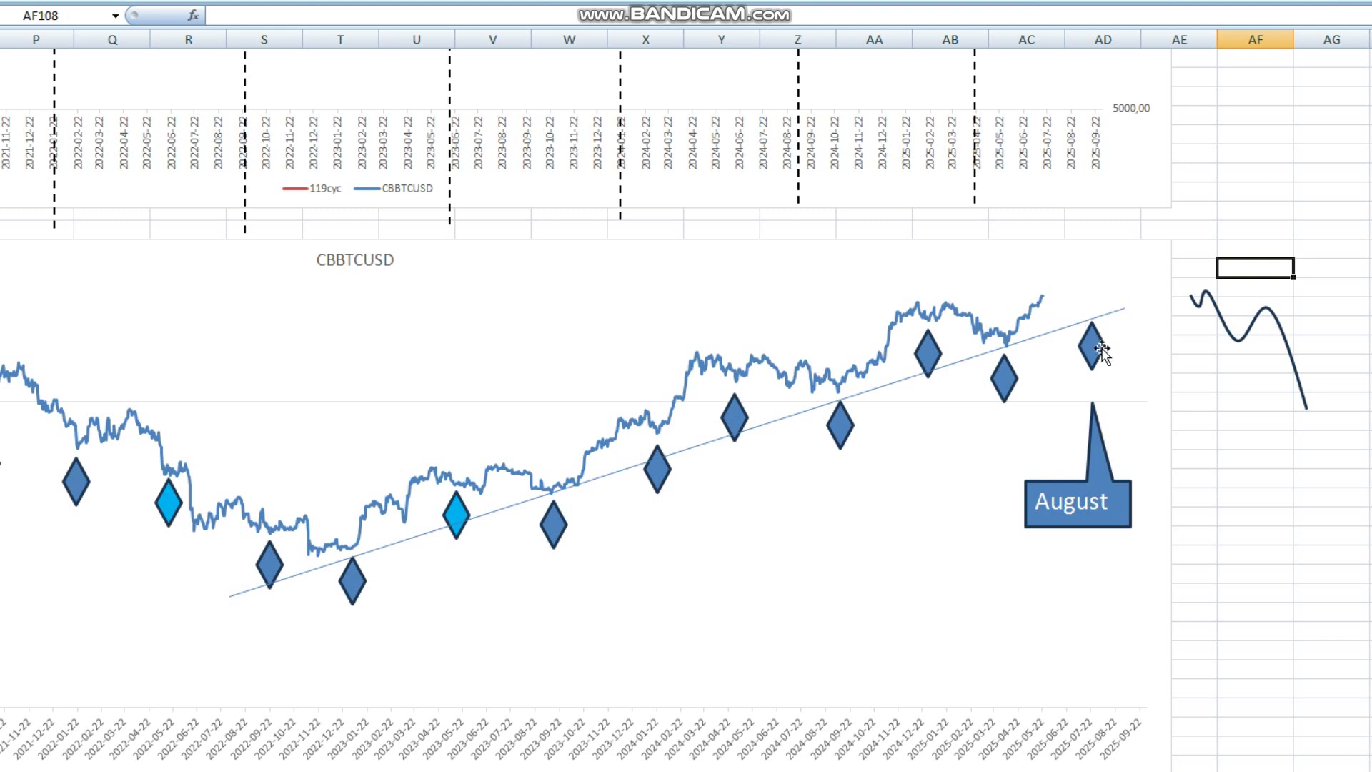
Test the curve sketch over the chart's end, then return it to the cells beside the chart
drag(1219, 316, 1094, 377)
click(1136, 336)
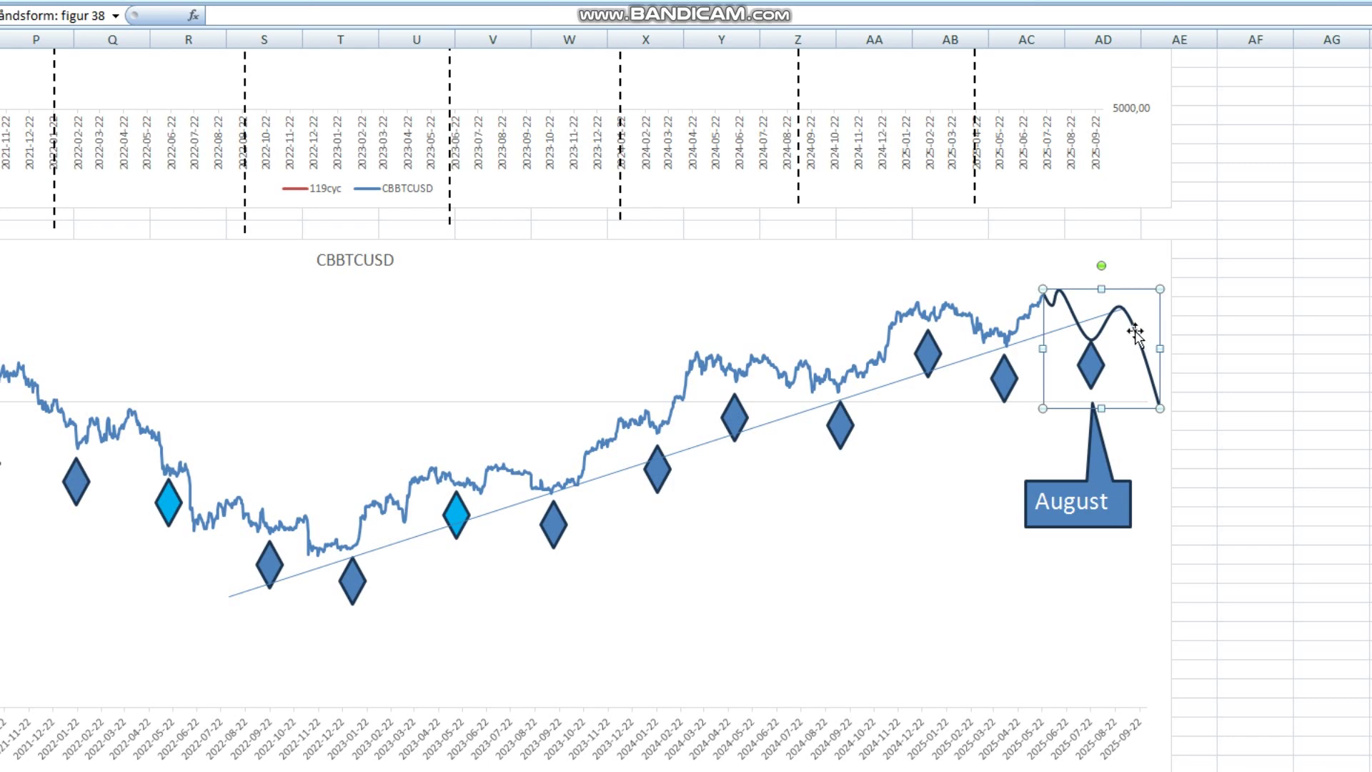
drag(1136, 332, 1284, 333)
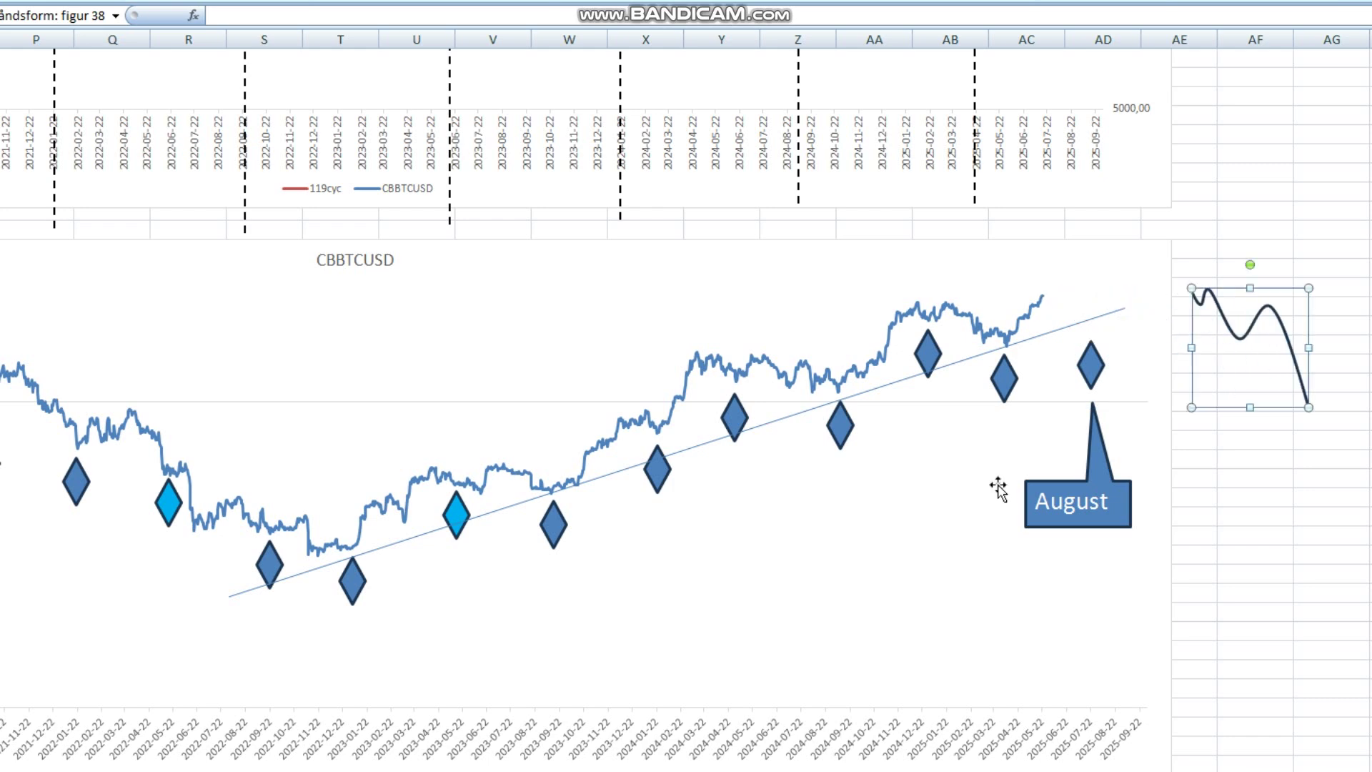
In BTC_weekly, fine-tune the vertical marker lines at the 2025 and 2021 tops
mouse_move(528, 770)
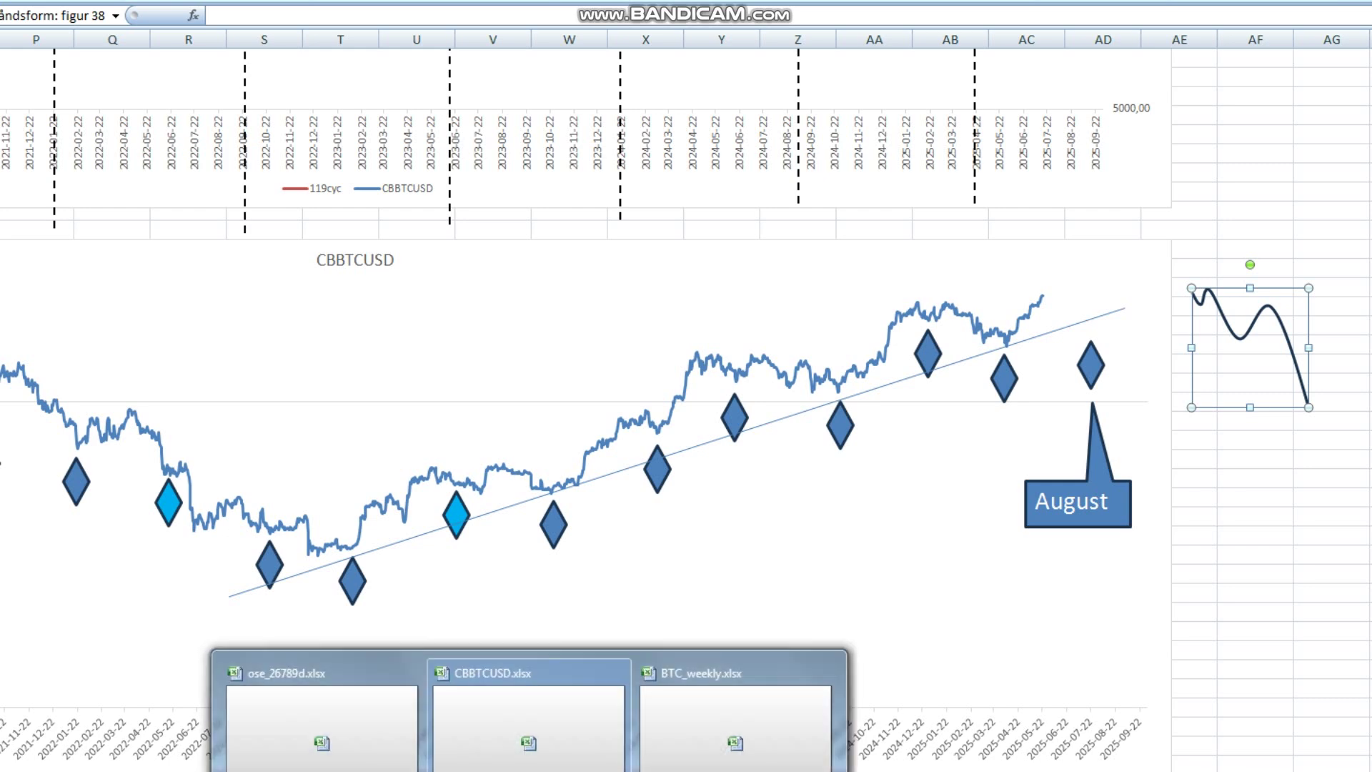
click(681, 748)
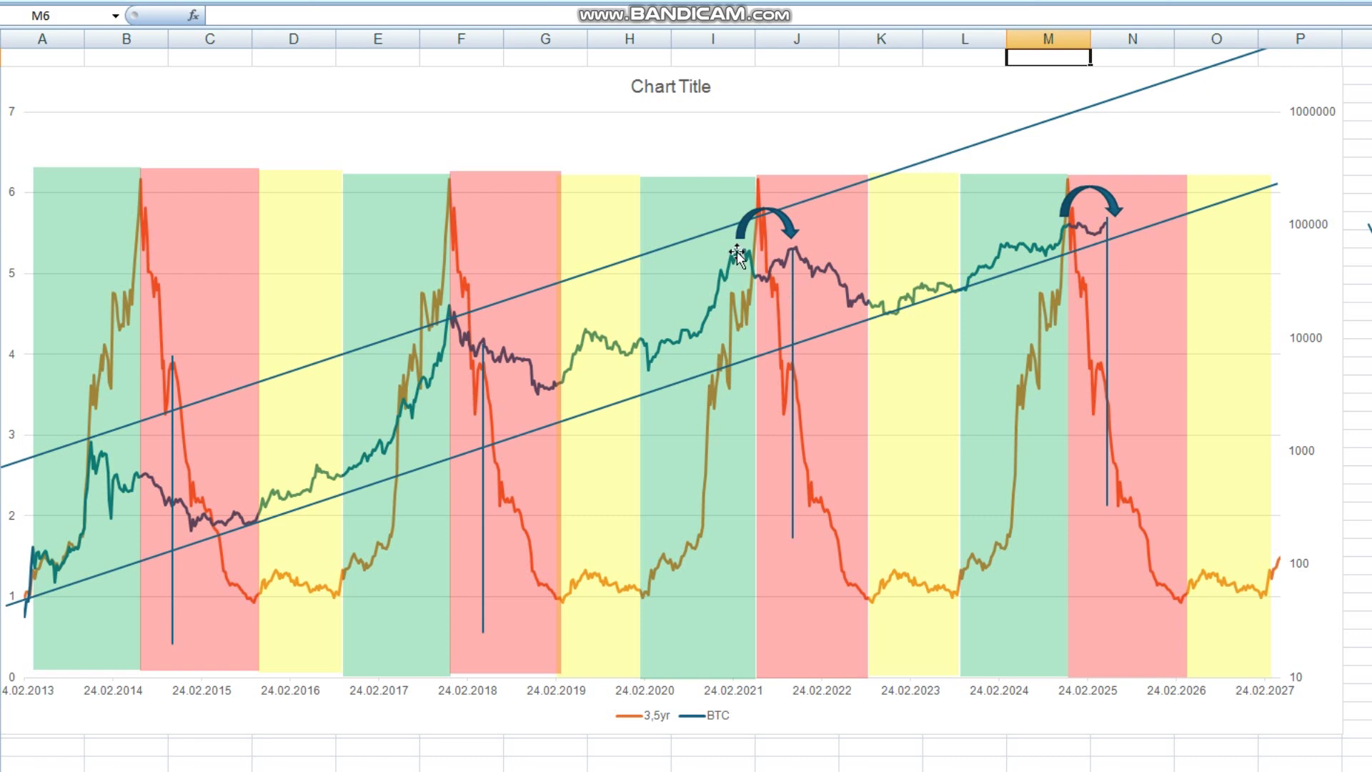
click(1107, 302)
drag(1107, 302, 1111, 295)
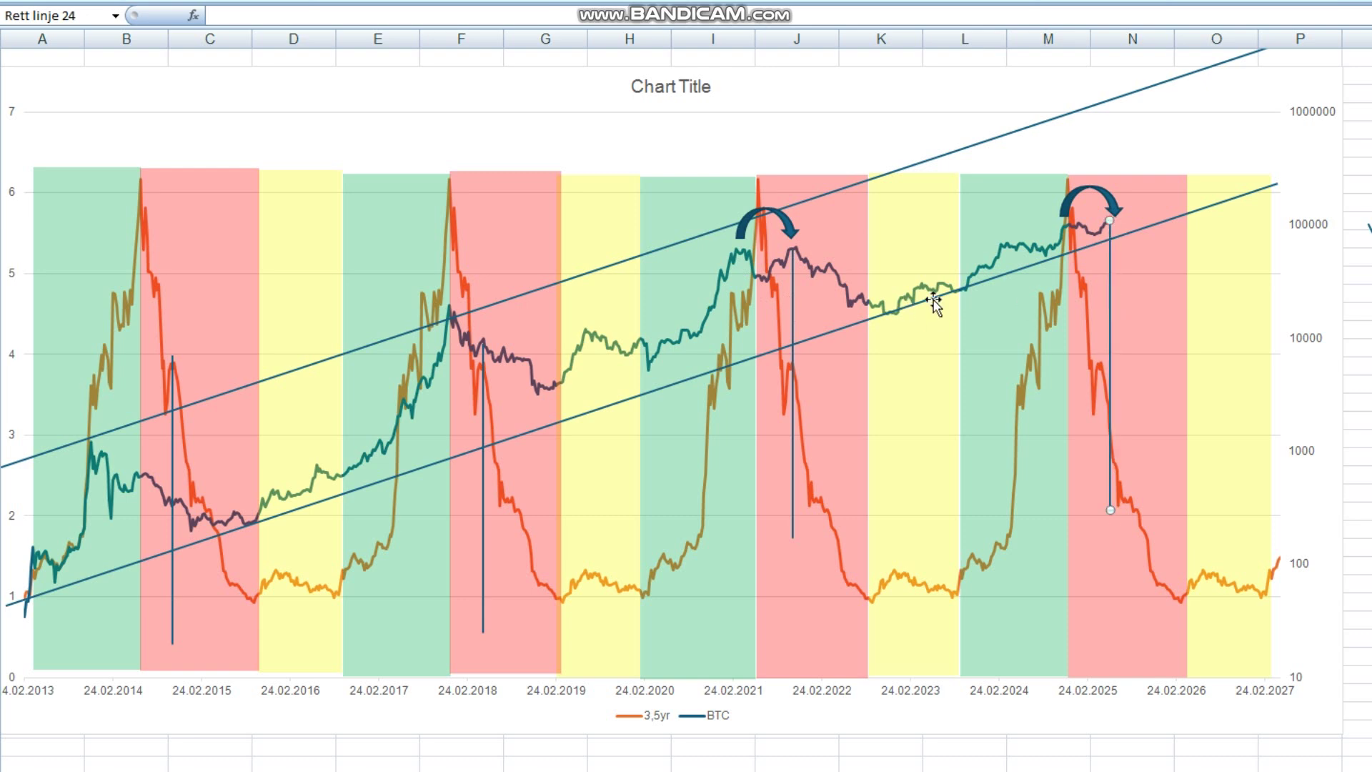
click(792, 300)
drag(791, 301, 794, 303)
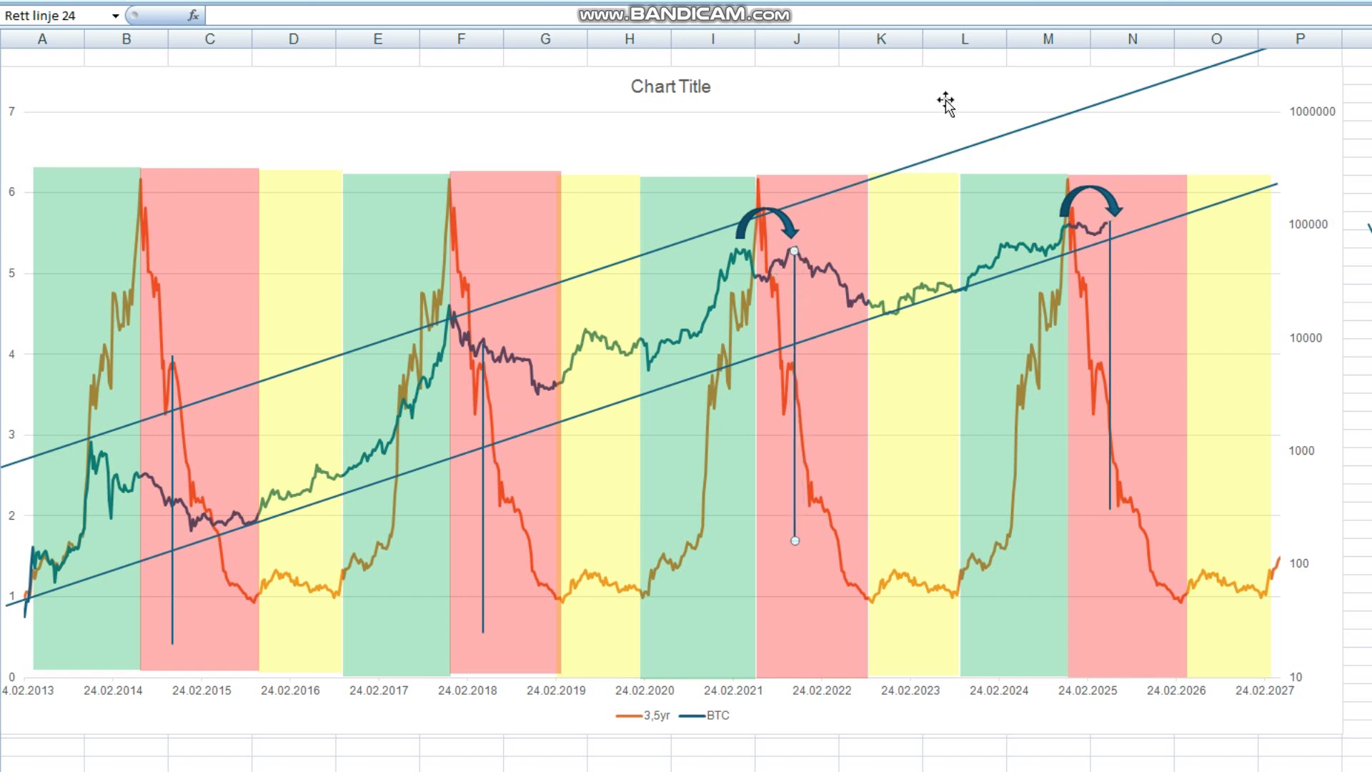
click(942, 57)
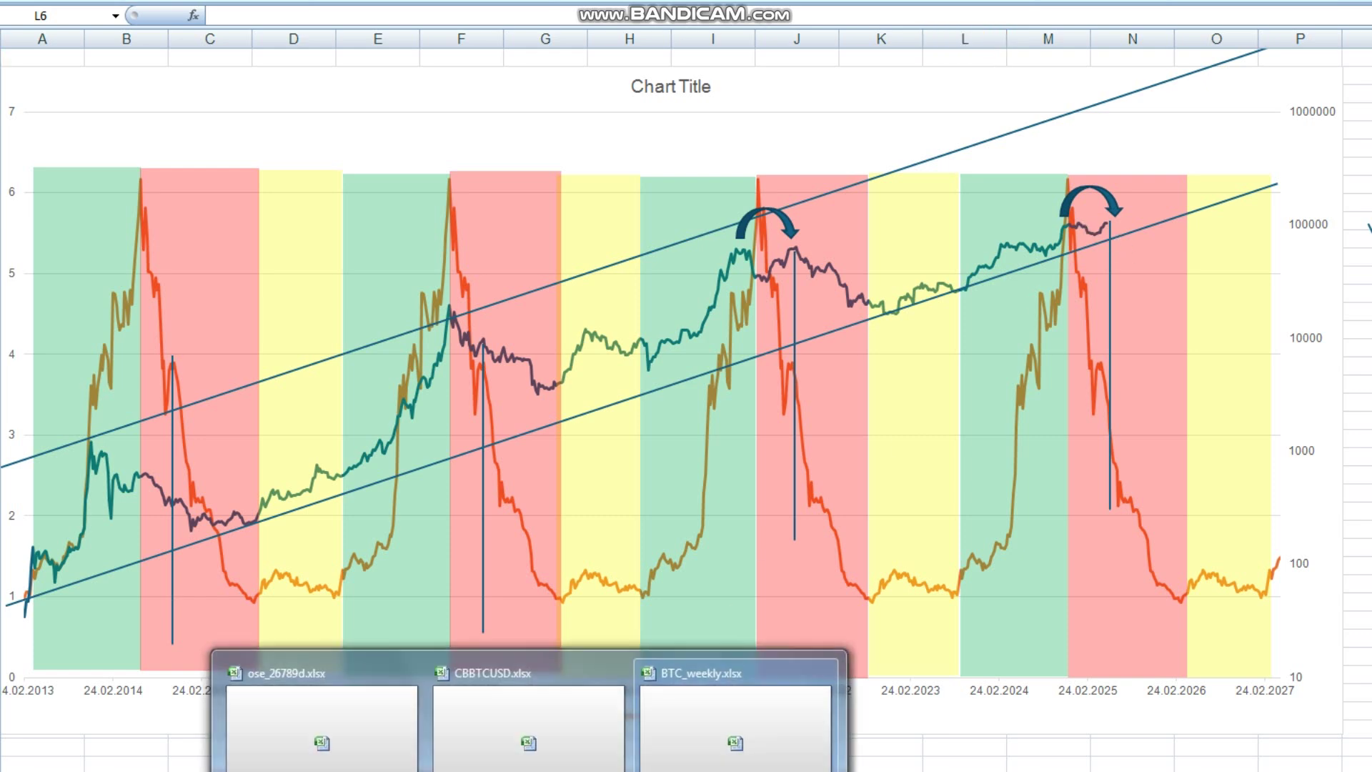
Back on CBBTCUSD, discard an accidental tiny freehand shape at the price line's end
click(532, 718)
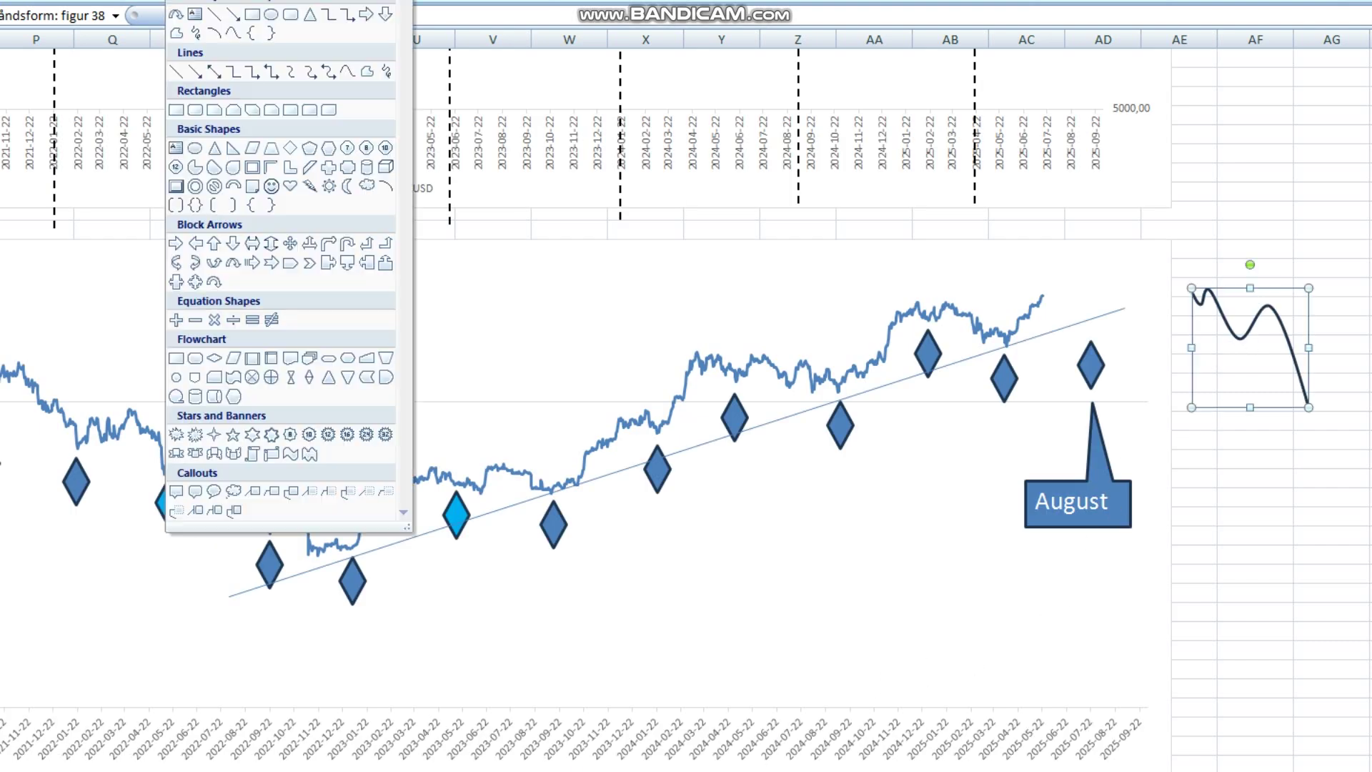
click(257, 36)
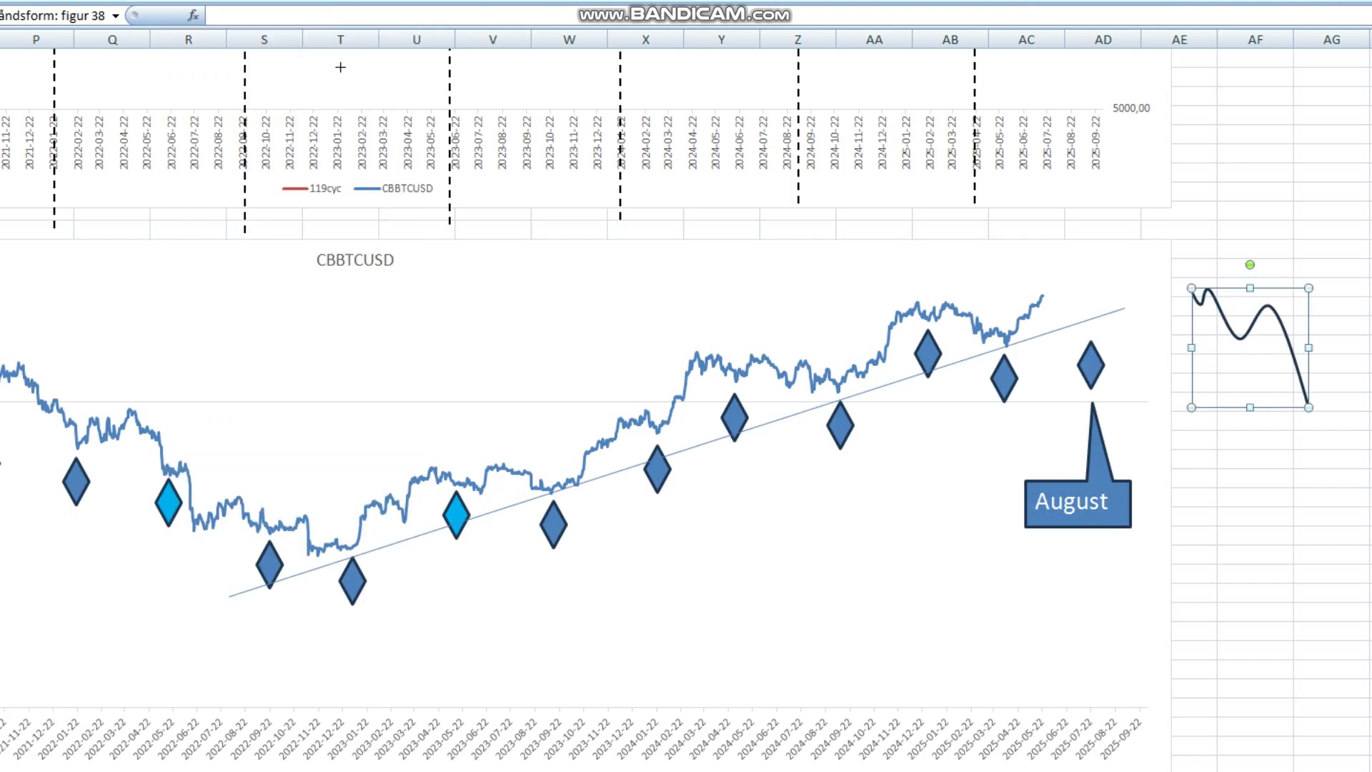
click(1044, 292)
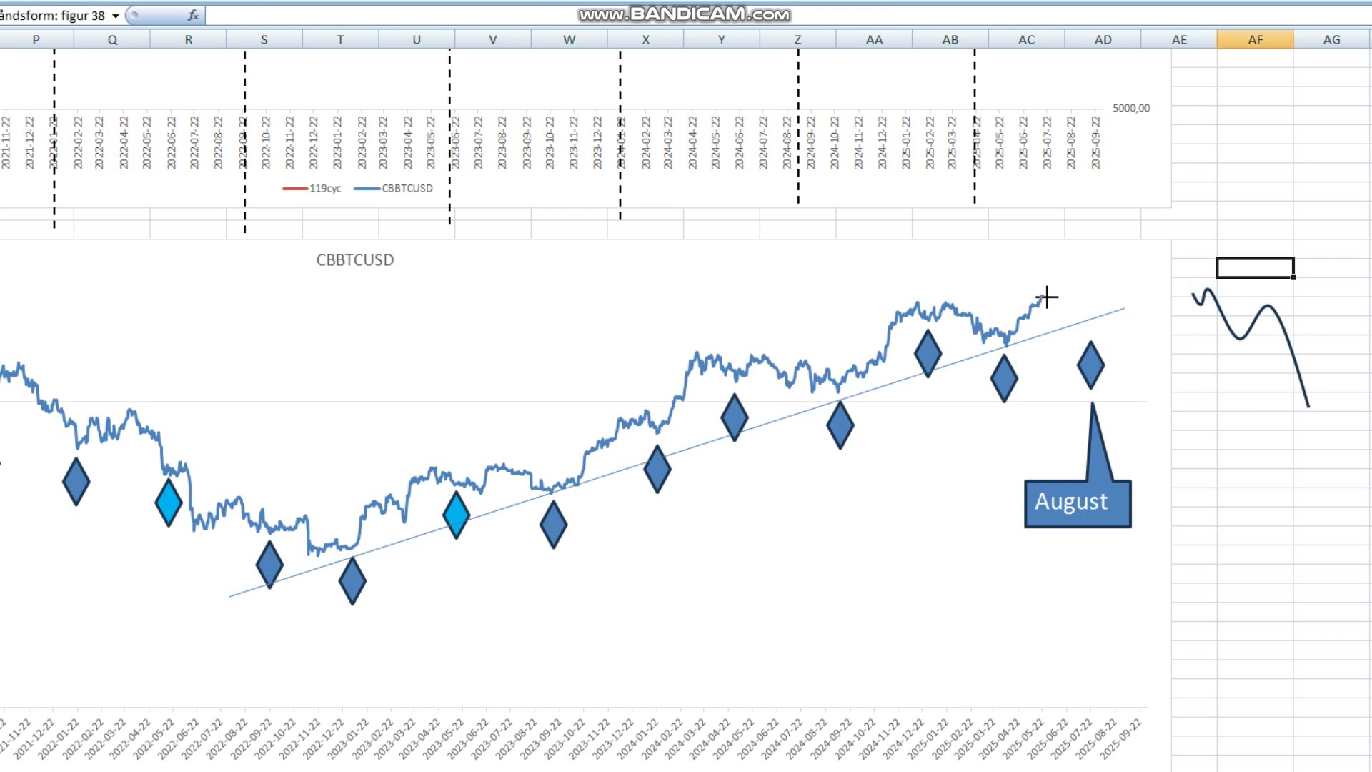
double_click(1049, 294)
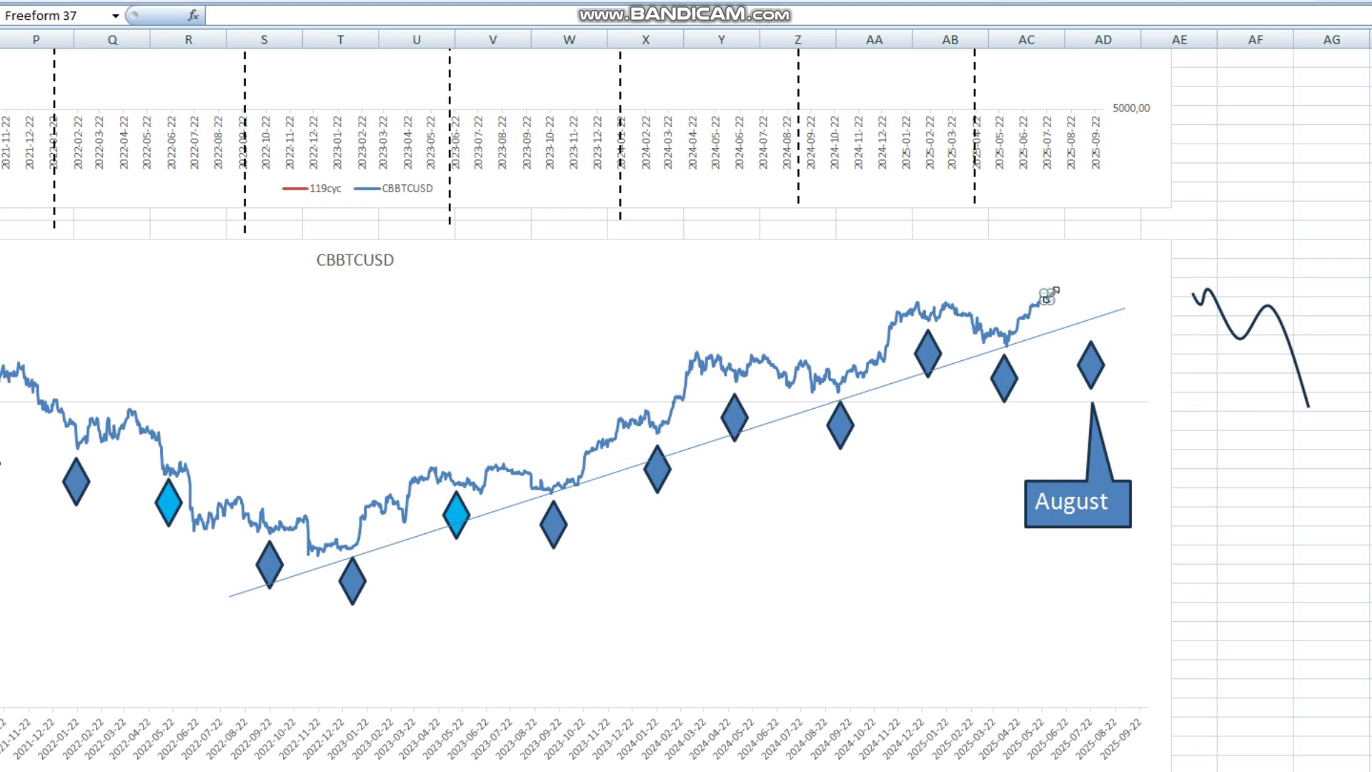
key(Escape)
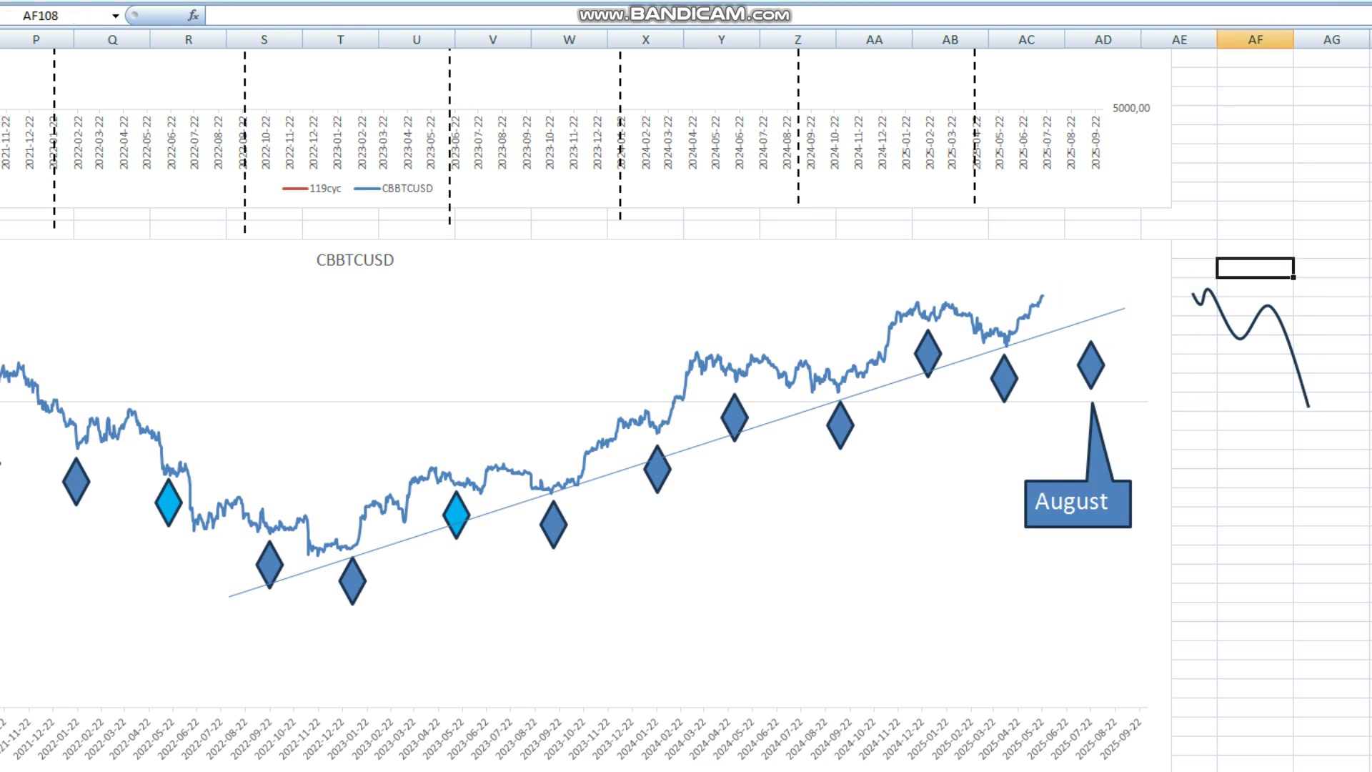
Draw a Scribble curve from the price end rising to a top, then falling past the chart edge
key(alt+n)
key(s)
key(h)
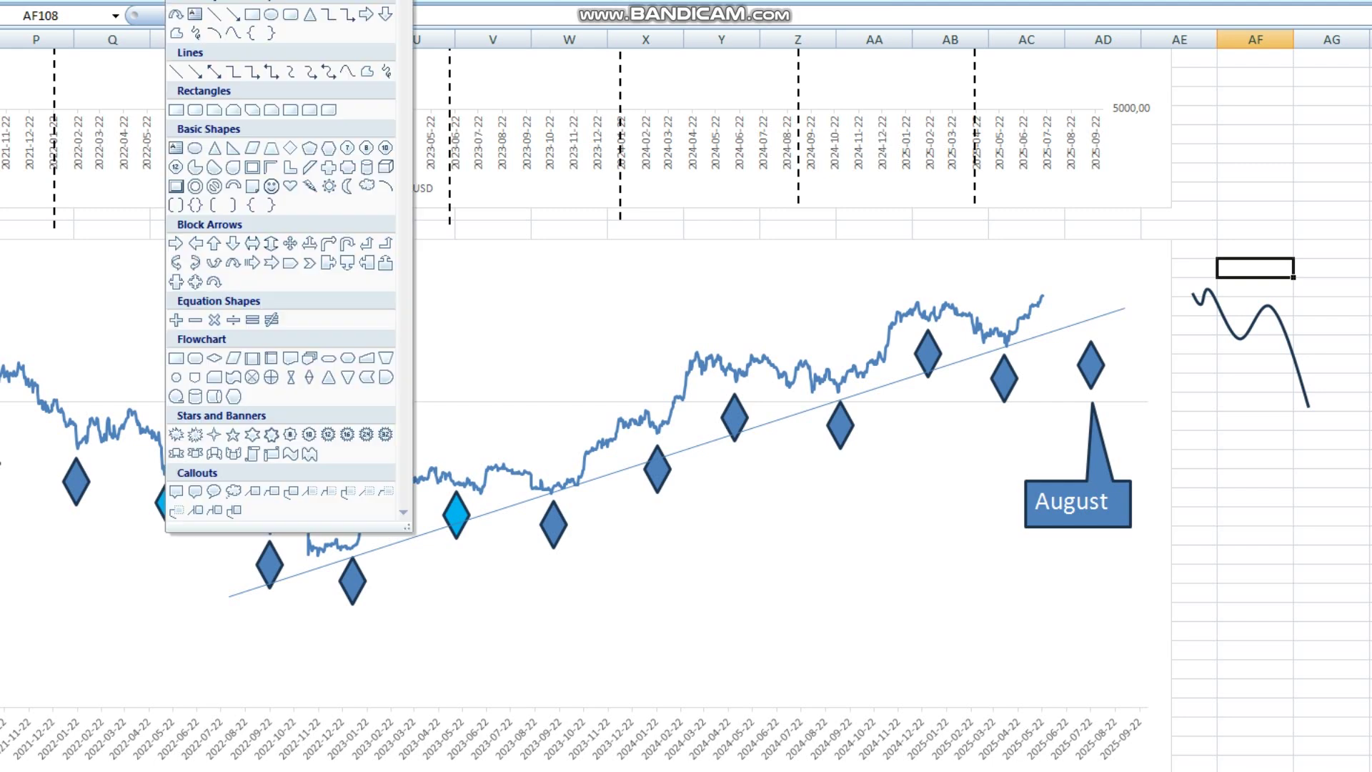
click(235, 37)
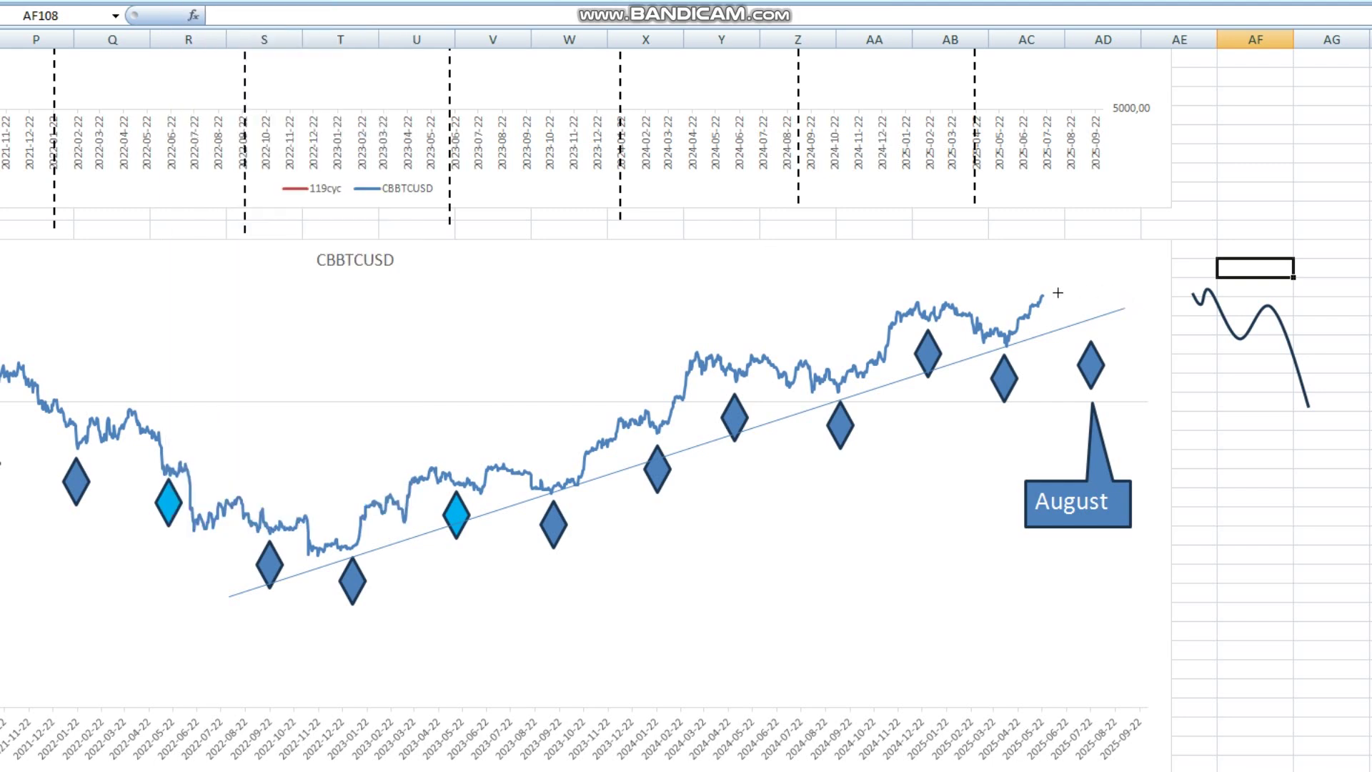
mouse_move(1043, 293)
mouse_down()
mouse_move(1070, 291)
mouse_move(1084, 312)
mouse_move(1125, 278)
mouse_up()
mouse_move(1127, 276)
mouse_down()
mouse_move(1155, 334)
mouse_move(1165, 312)
mouse_move(1199, 360)
mouse_up()
End the thin projection curve and drag the bold curve sketch down to the lower right
double_click(1199, 360)
click(1220, 364)
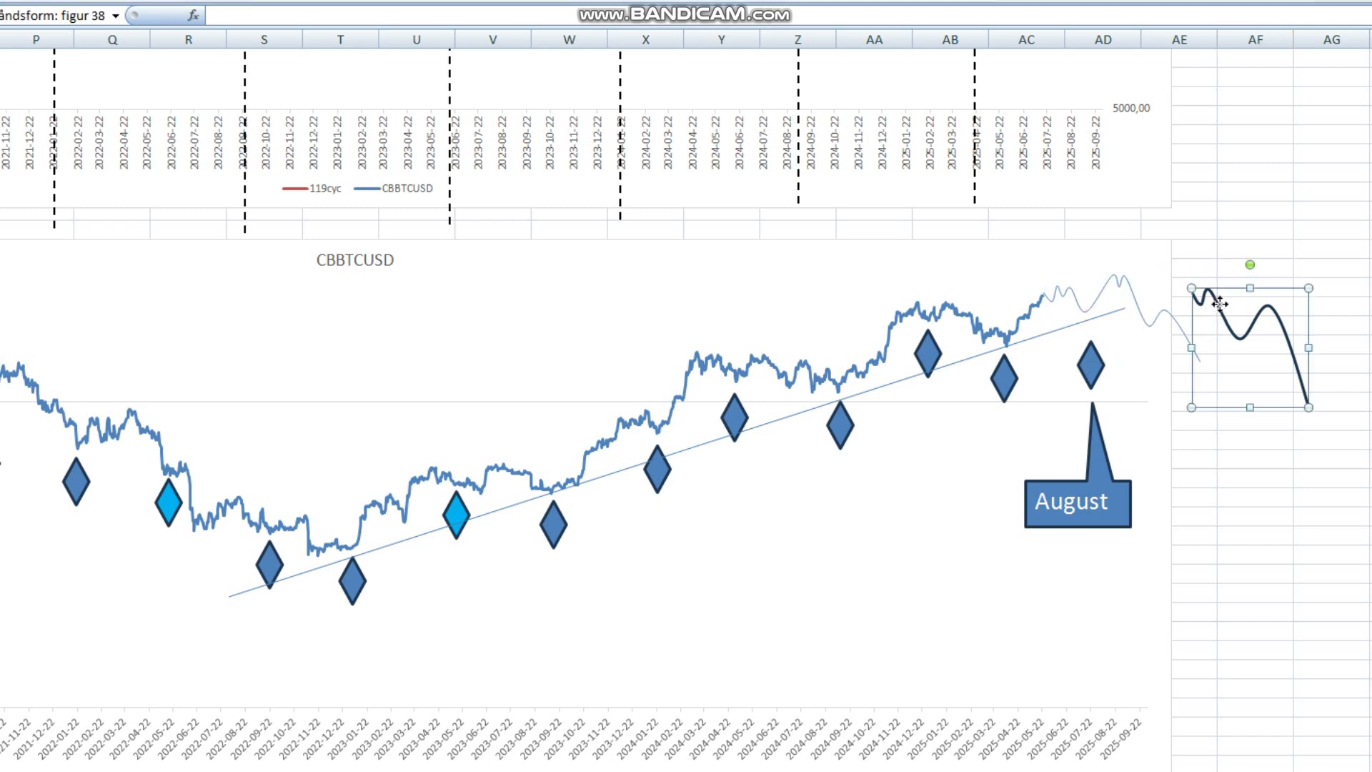
drag(1220, 364, 1262, 668)
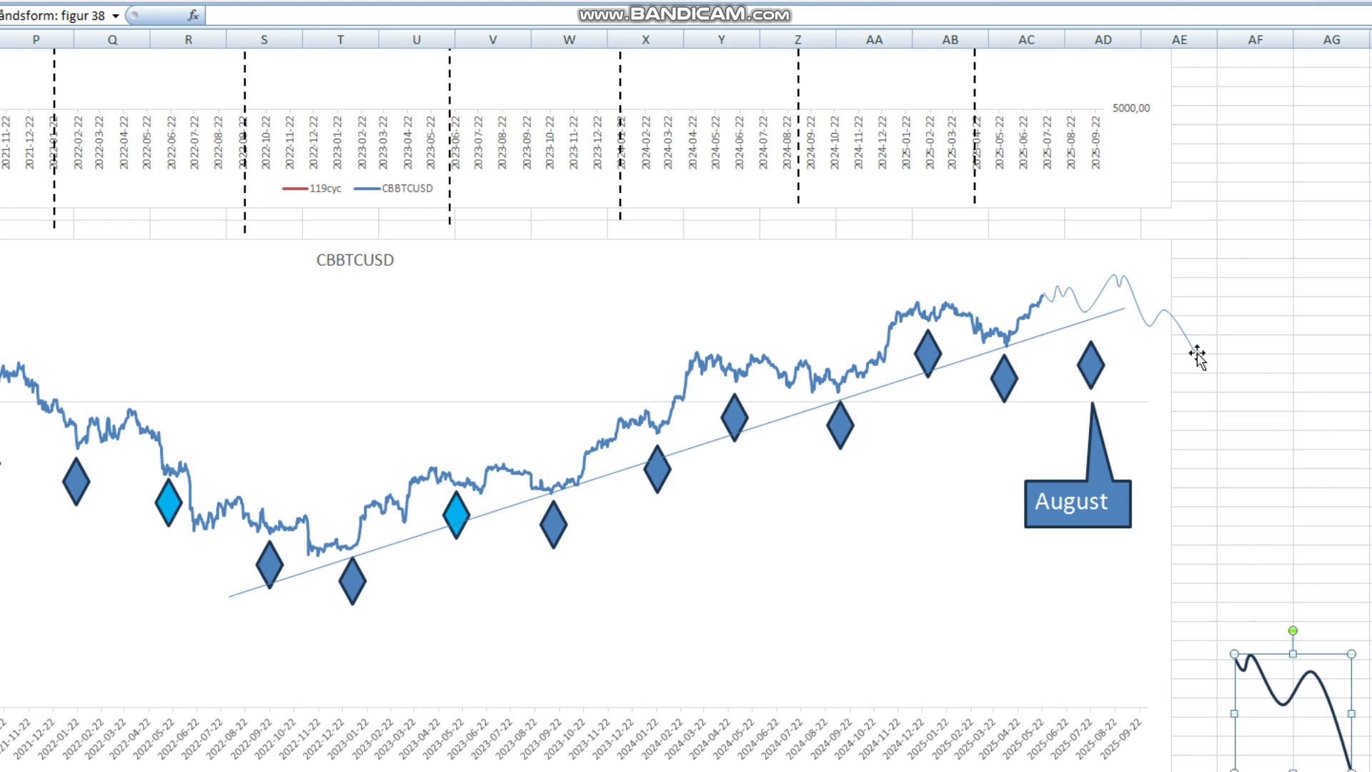